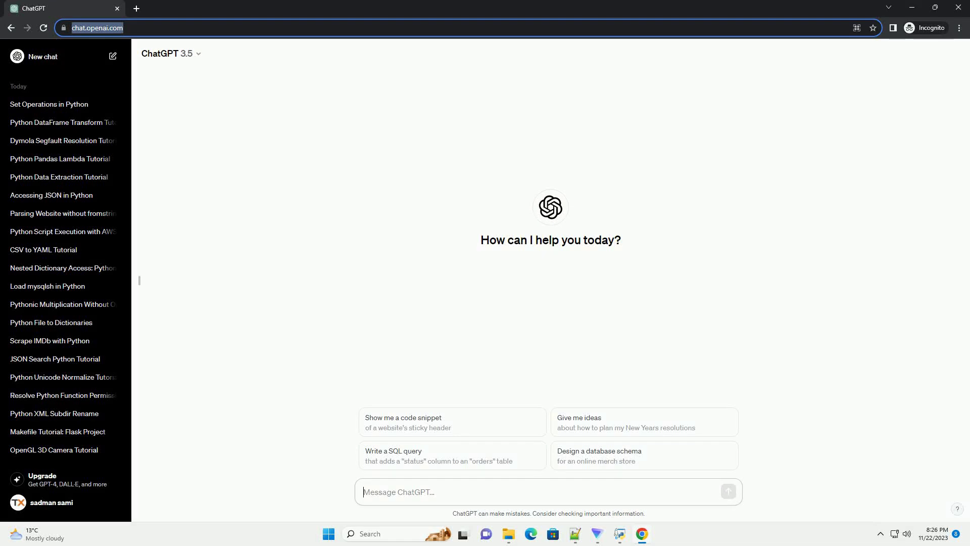
type("write an informative tutorial about Can I install Django Rest Framework in an uploaded website in pythonanywhere? with code example")
Step: Send the prompt asking for a Django REST Framework on PythonAnywhere tutorial with code
key("Return")
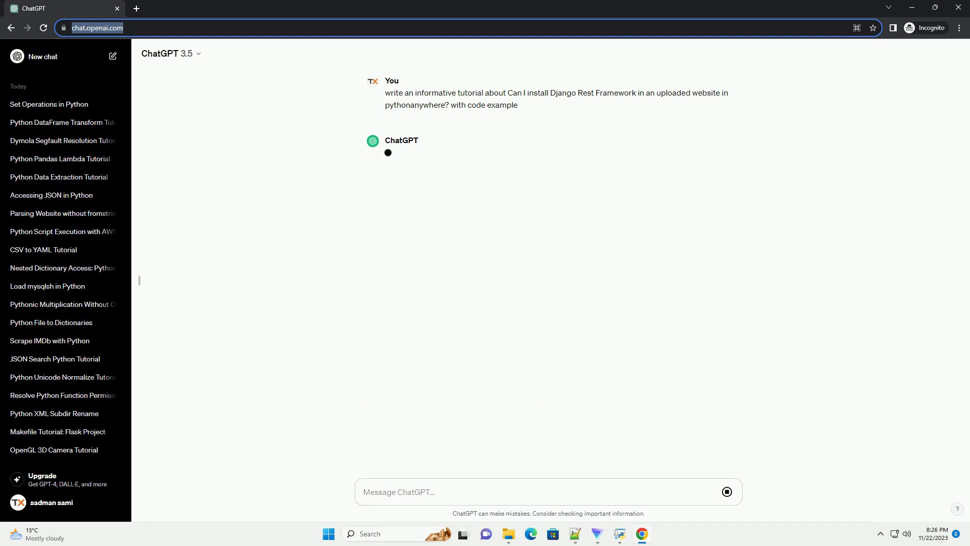